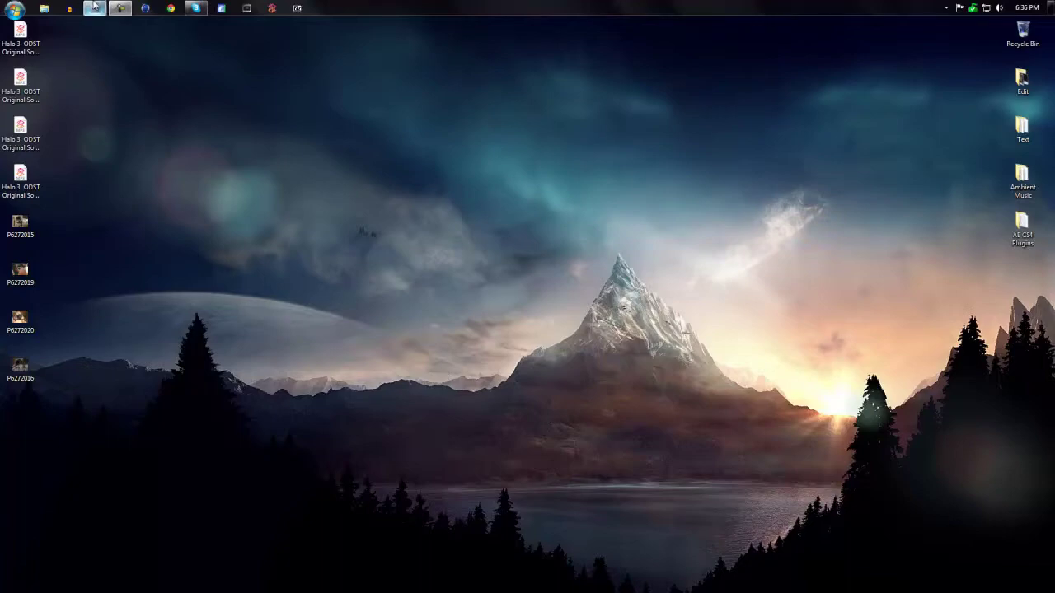
- Return to After Effects and delete the reflected ccMultimedia layer, leaving Comp 1 empty
left_click(95, 8)
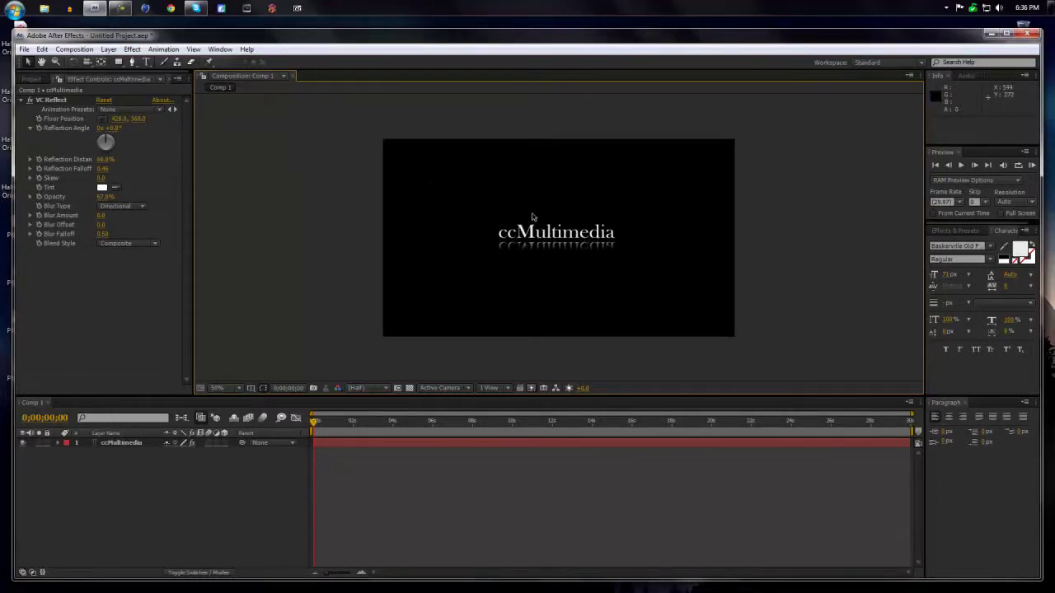
left_click(324, 446)
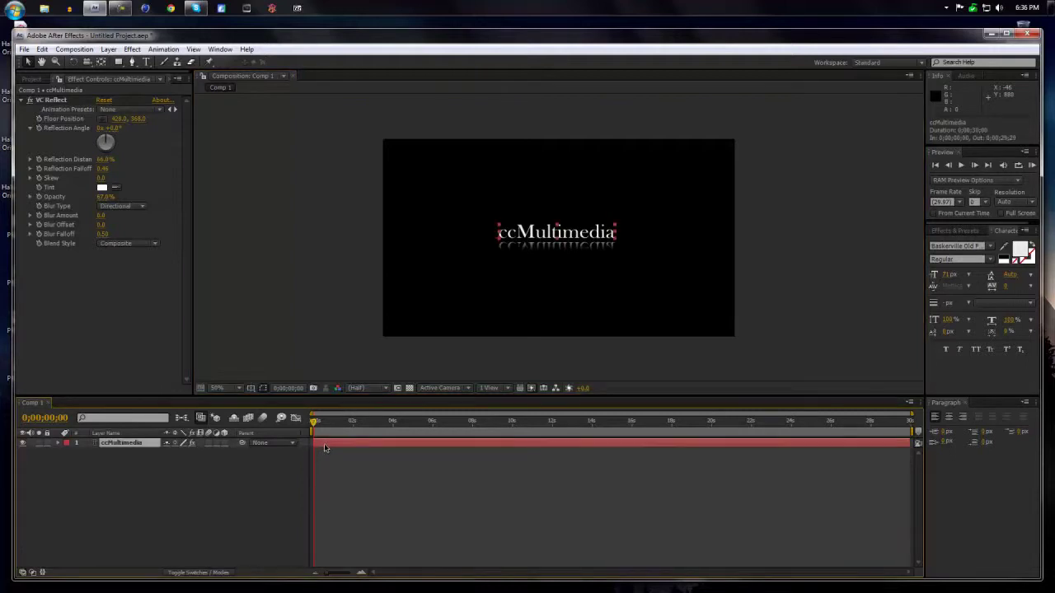
key("Delete")
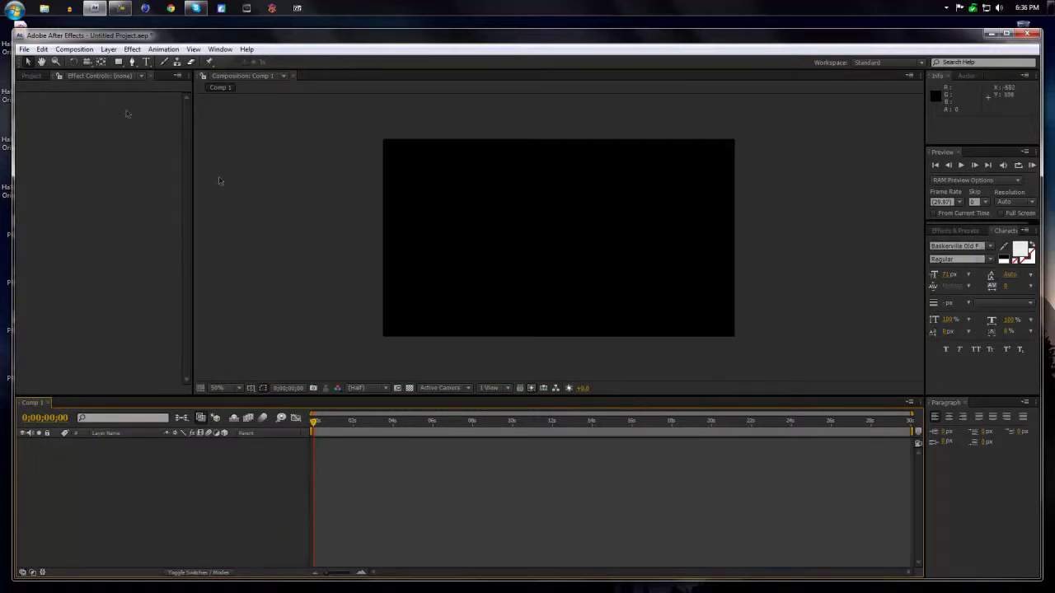
- Create a new 'ccMultimedia' text layer in the centre of the comp
left_click(146, 62)
left_click(495, 240)
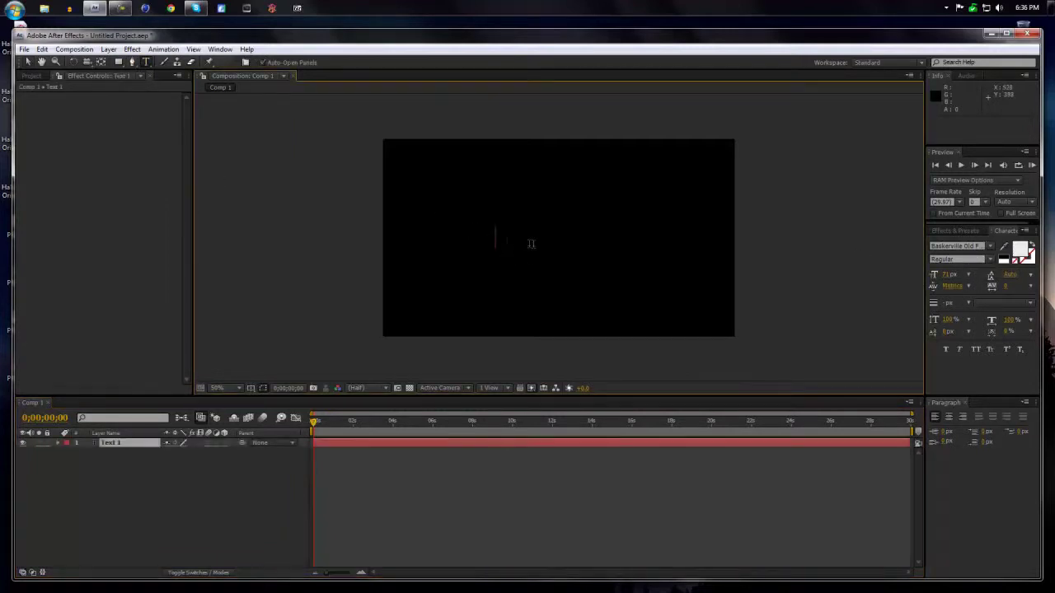
type("ccMultimedia")
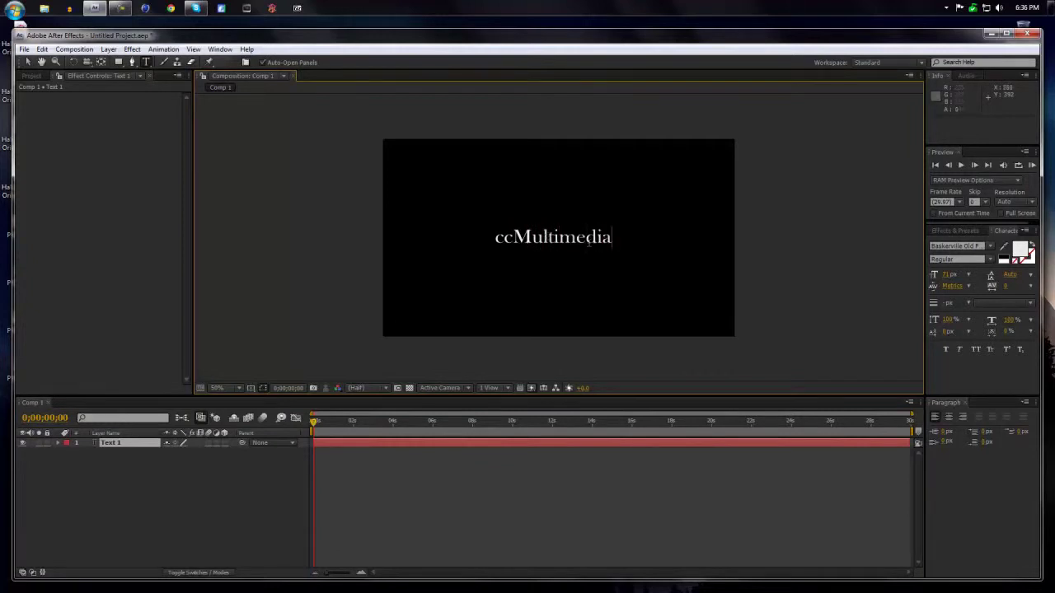
left_click(438, 522)
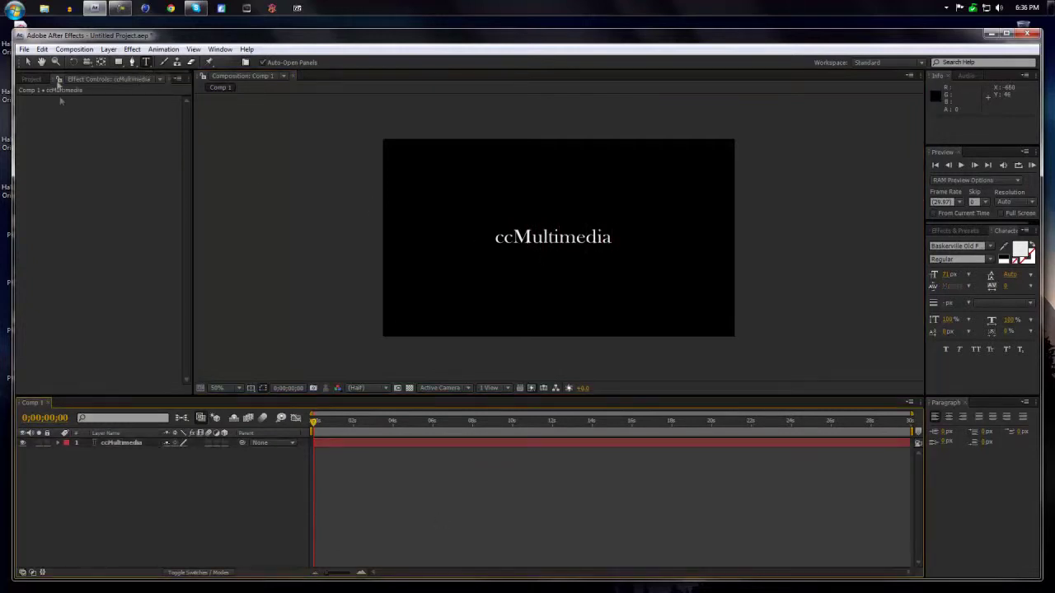
- Duplicate the ccMultimedia layer with Ctrl+D and rename the copy 'bottom'
left_click(28, 62)
left_click(344, 443)
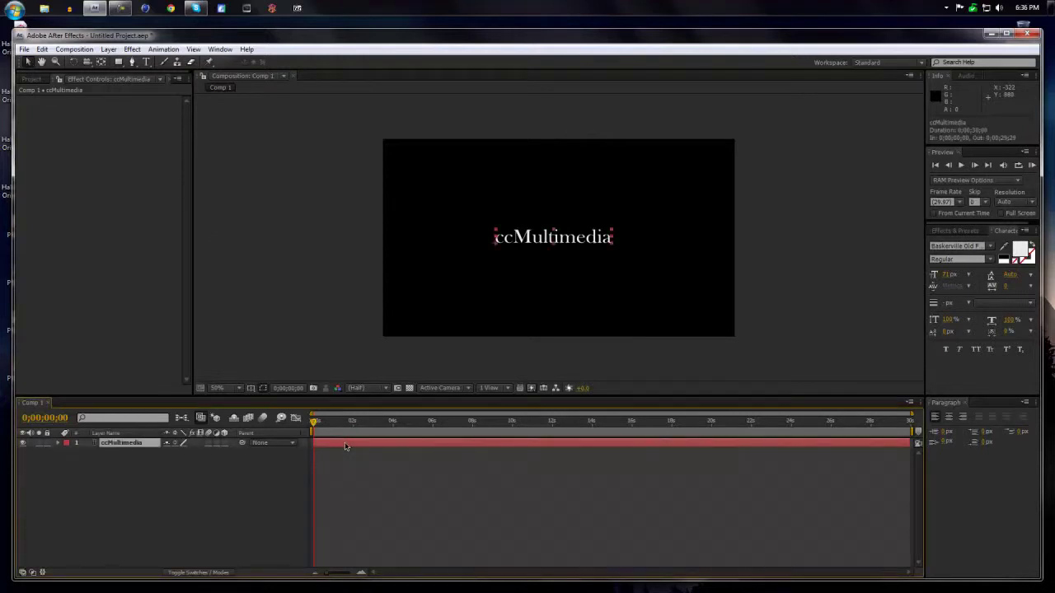
key("ctrl+d")
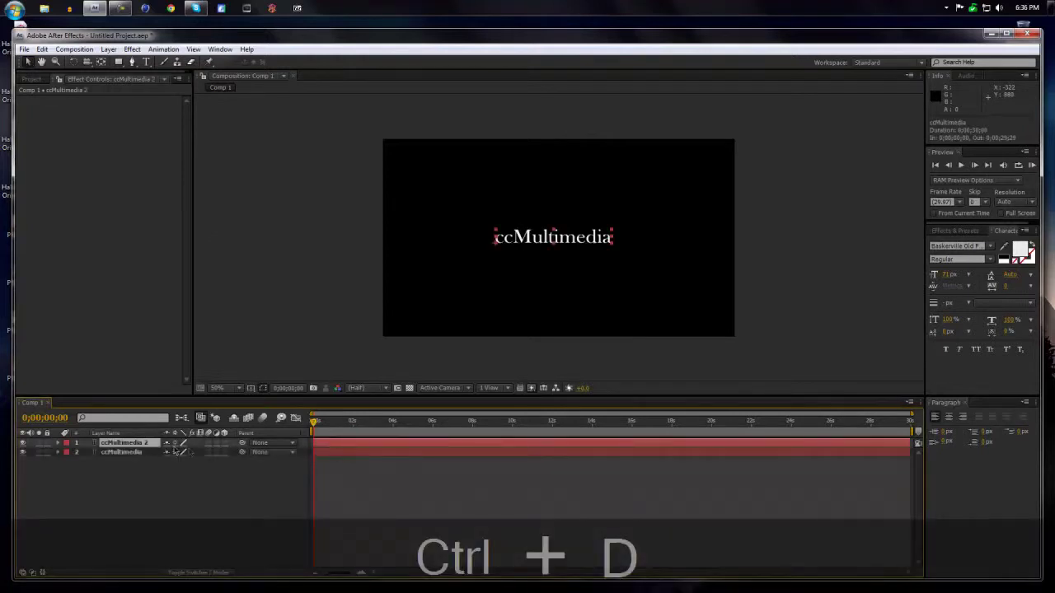
right_click(145, 445)
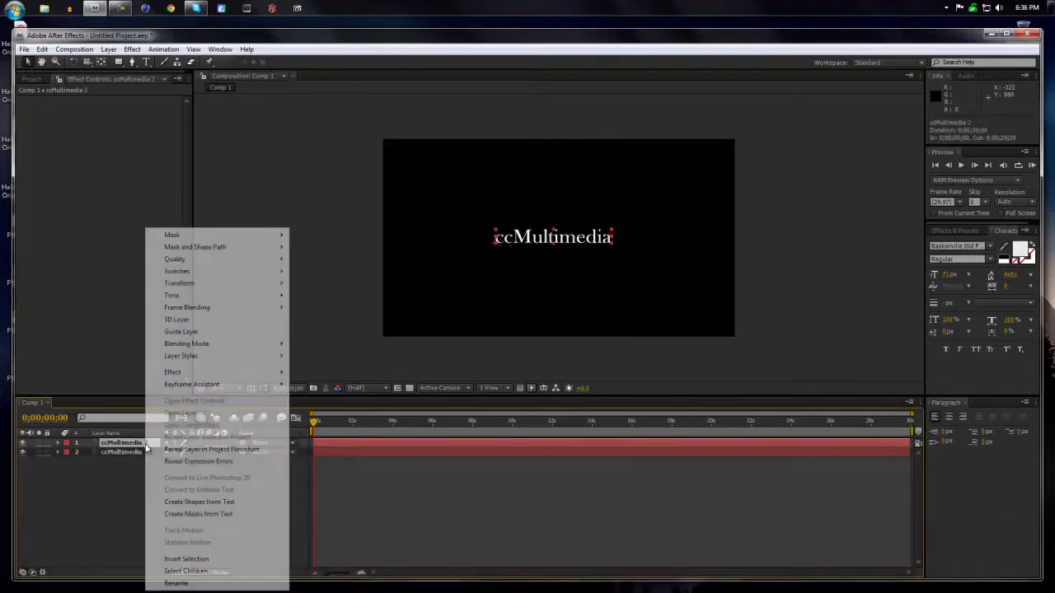
left_click(202, 580)
type("bl")
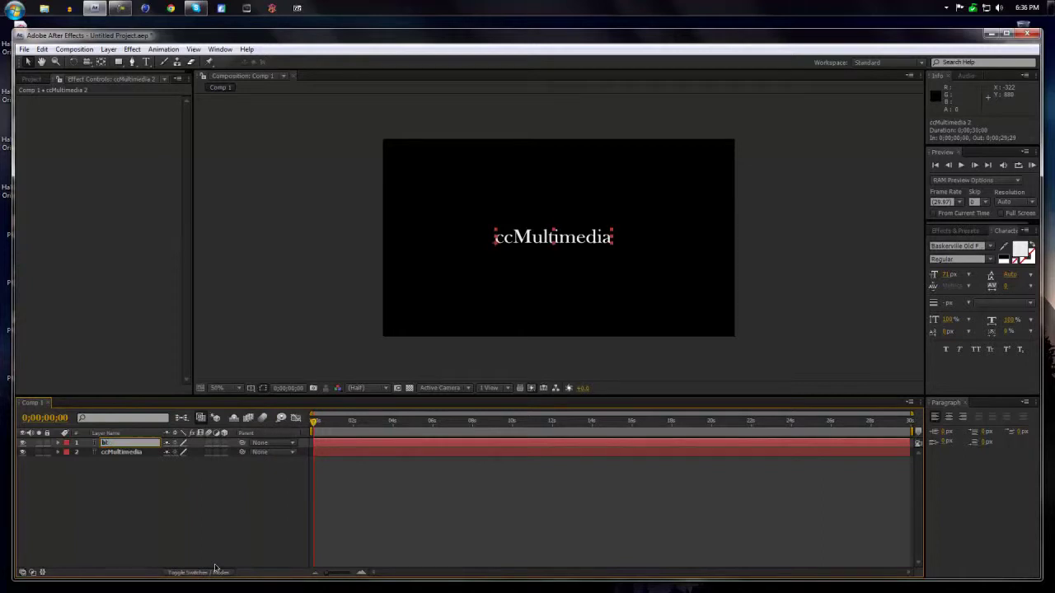
type("ttom")
left_click(231, 485)
- Flip the 'bottom' copy vertically and position it just below the original ccMultimedia text
left_click(146, 443)
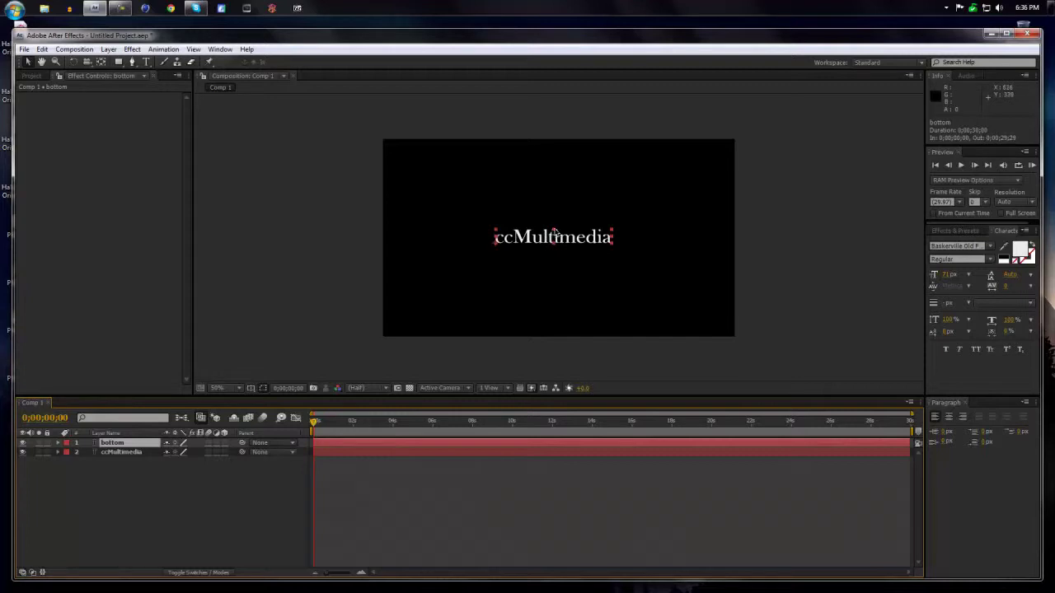
left_click_drag(555, 233, 557, 259)
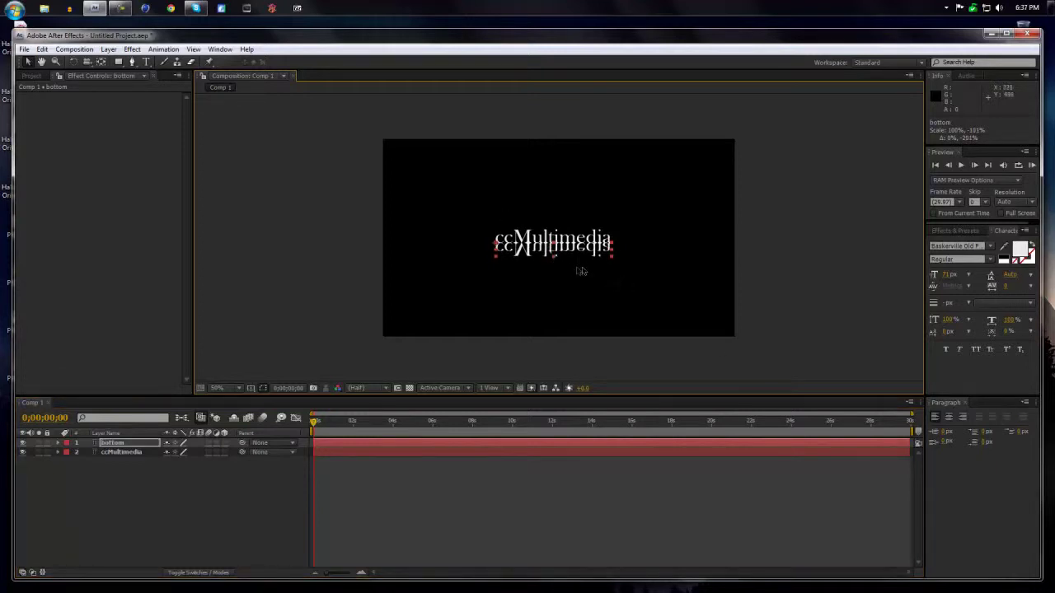
left_click_drag(528, 250, 530, 257)
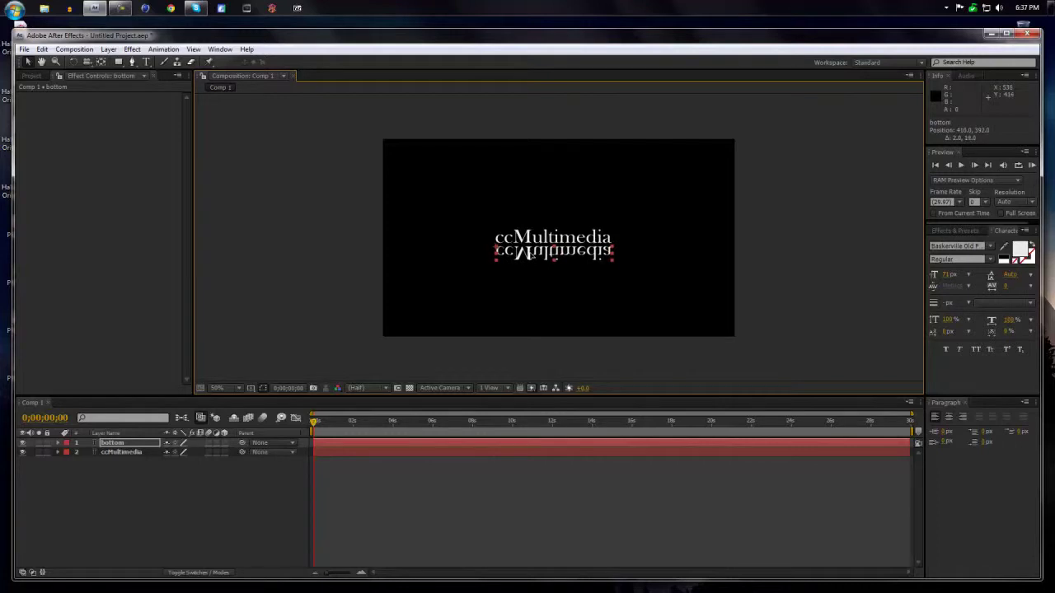
left_click(559, 300)
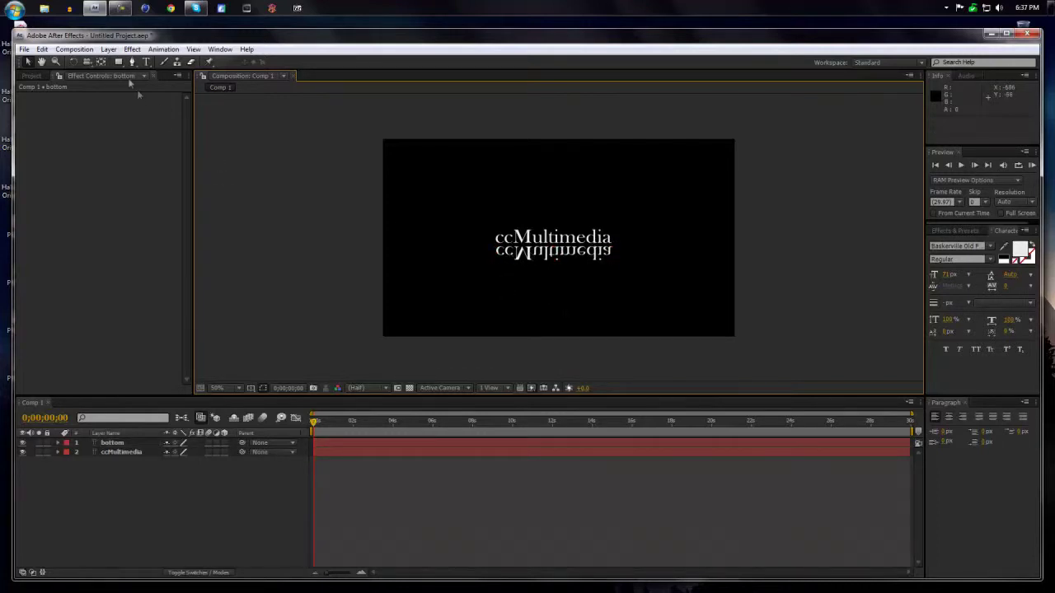
left_click(129, 445)
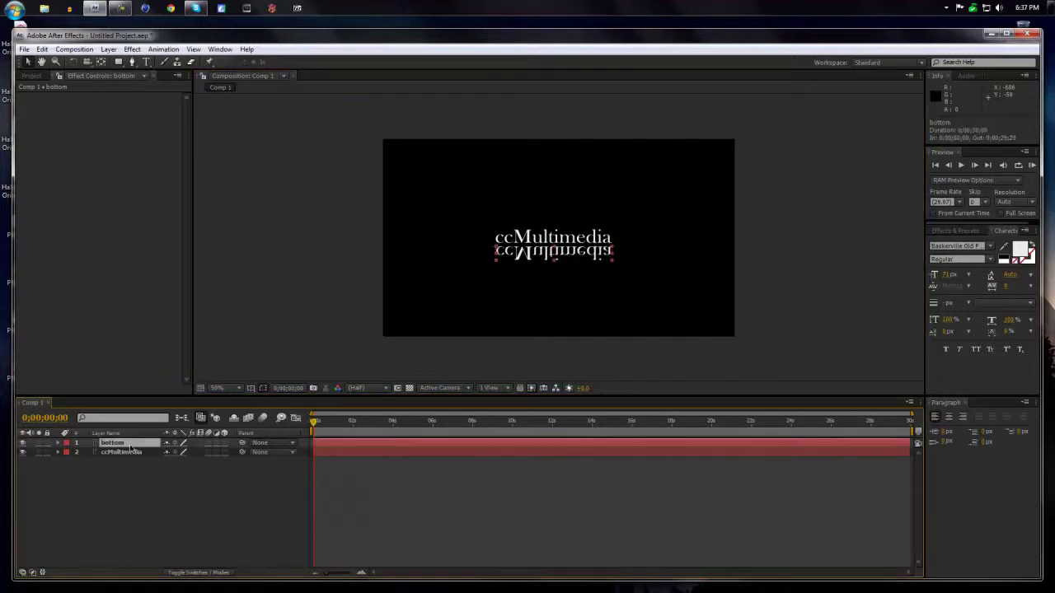
- Draw a rectangular mask around the bottom text and feather Mask 1 to 41.8 pixels
left_click(120, 63)
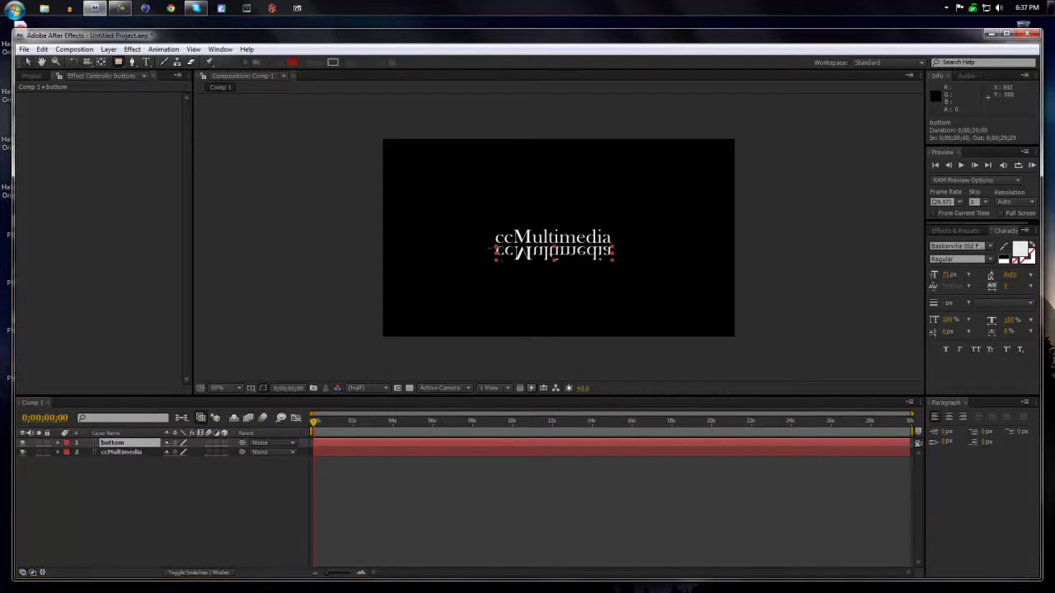
left_click_drag(488, 250, 624, 218)
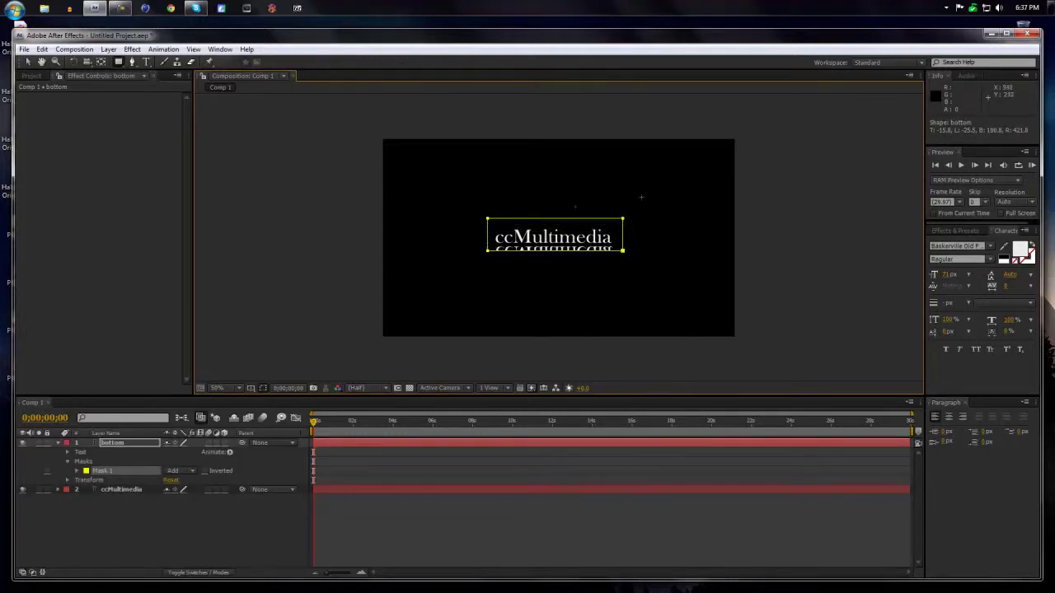
left_click(141, 475)
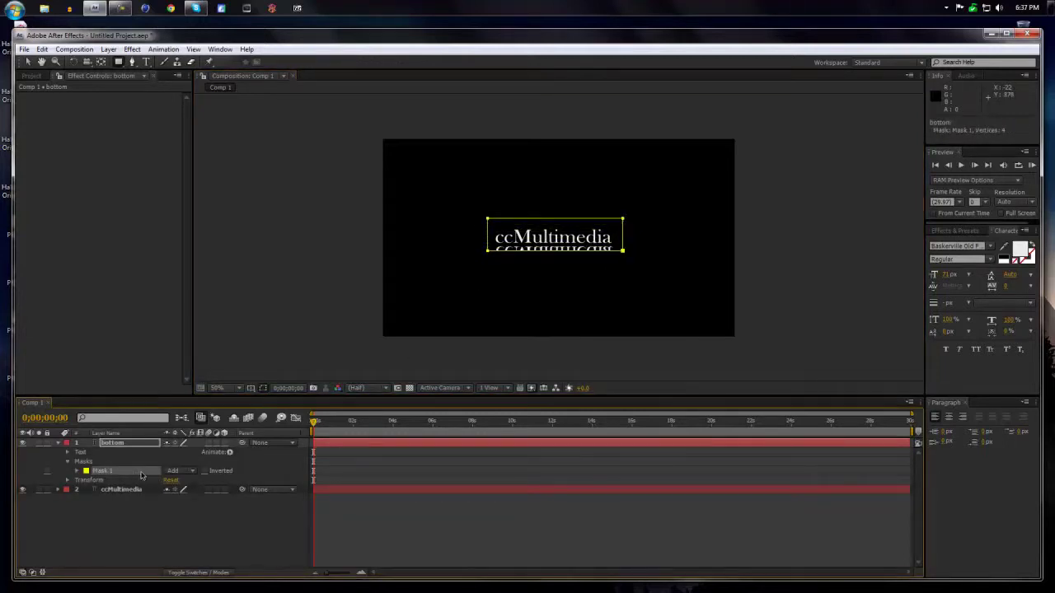
key("f")
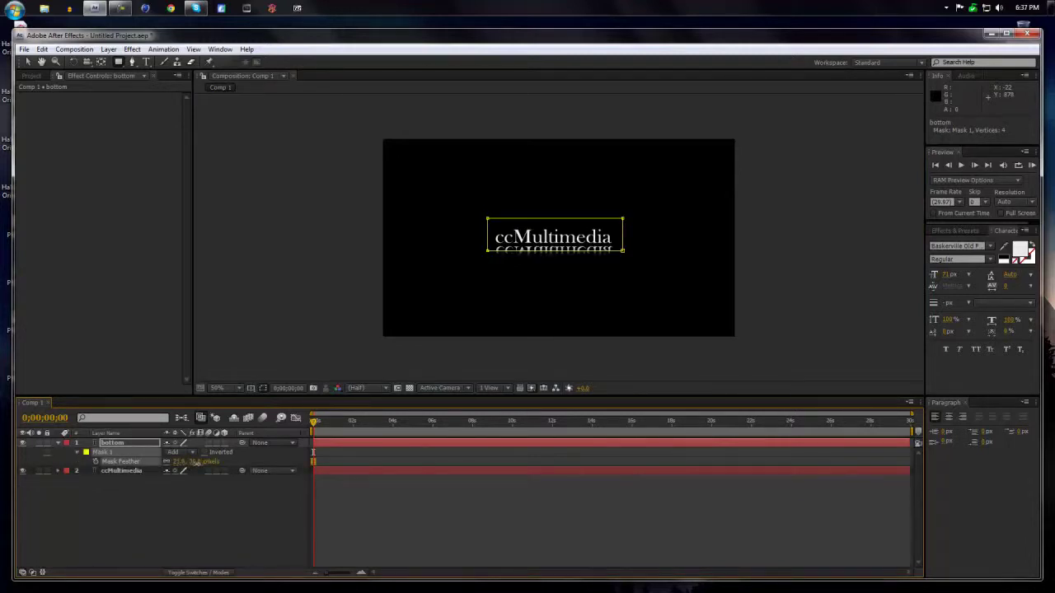
left_click_drag(200, 464, 189, 467)
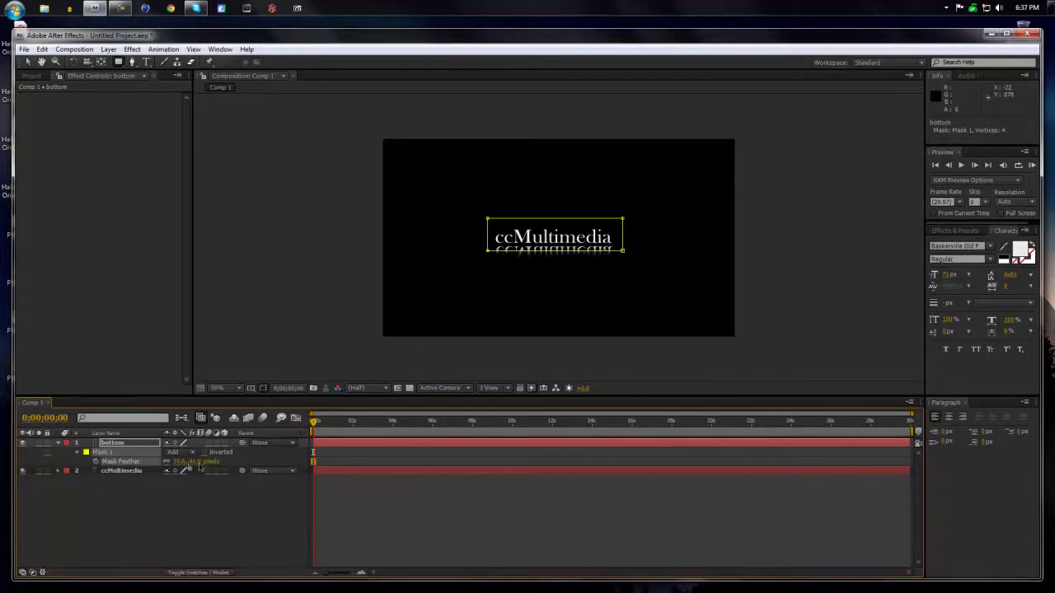
- Lower the bottom layer's opacity to 28% so the reflection fades
left_click(151, 444)
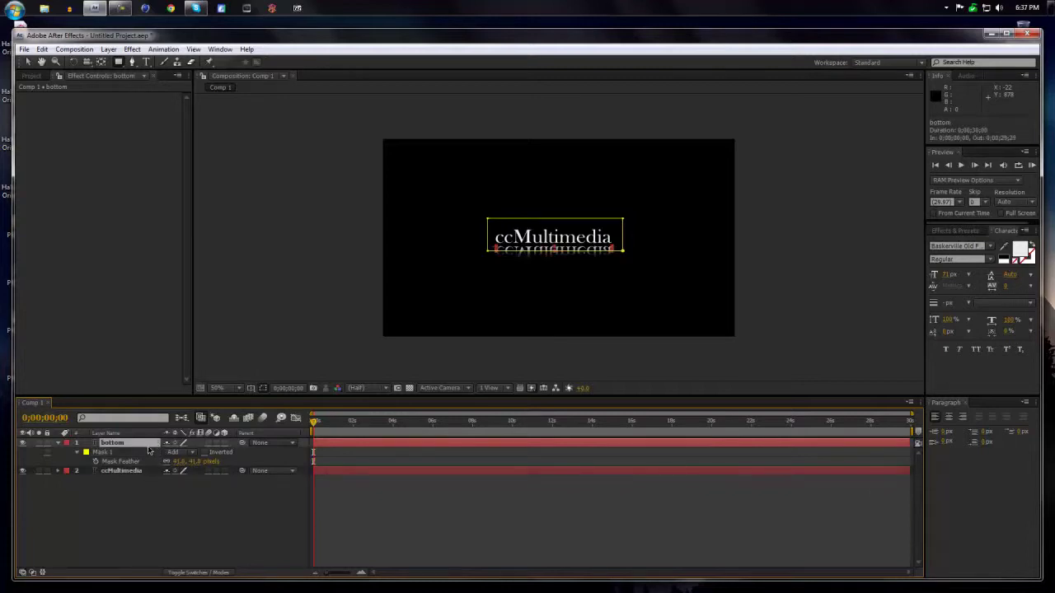
key("t")
left_click_drag(167, 459, 159, 454)
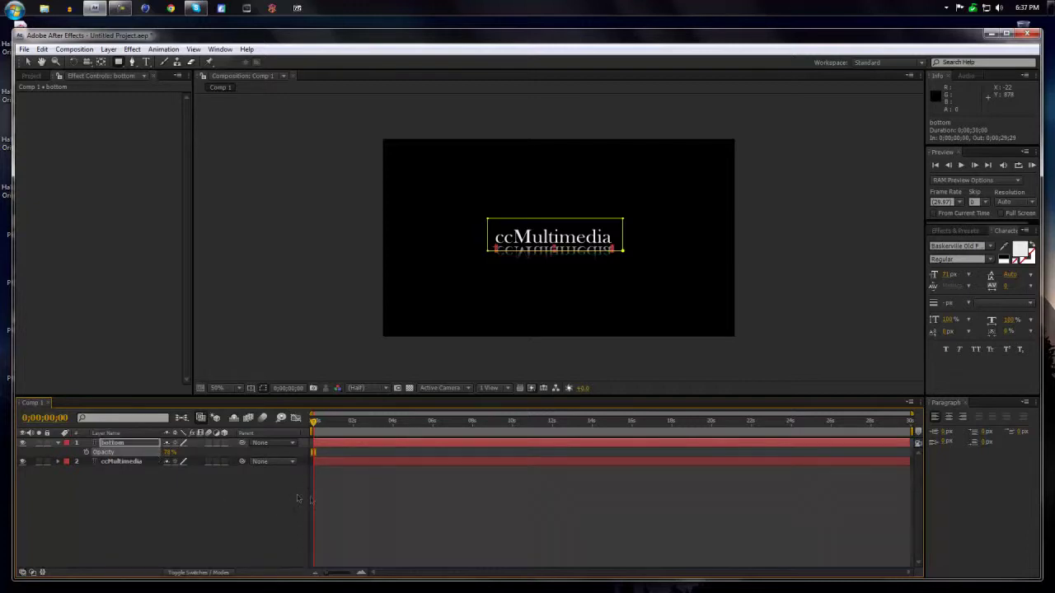
key("F2")
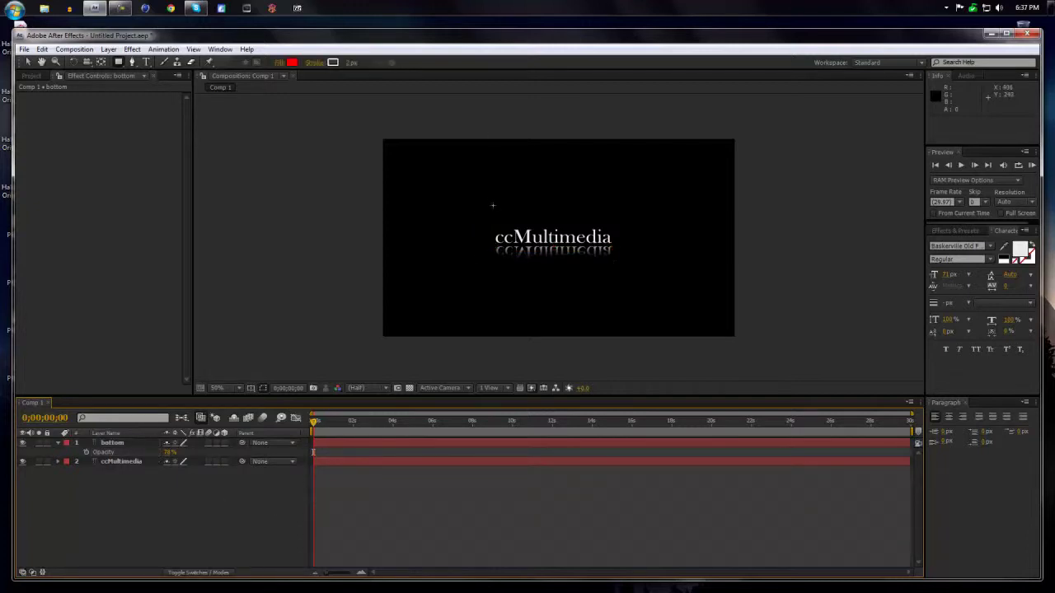
- Select both ccMultimedia and bottom layers and pre-compose them into Pre-comp 1
left_click(130, 445)
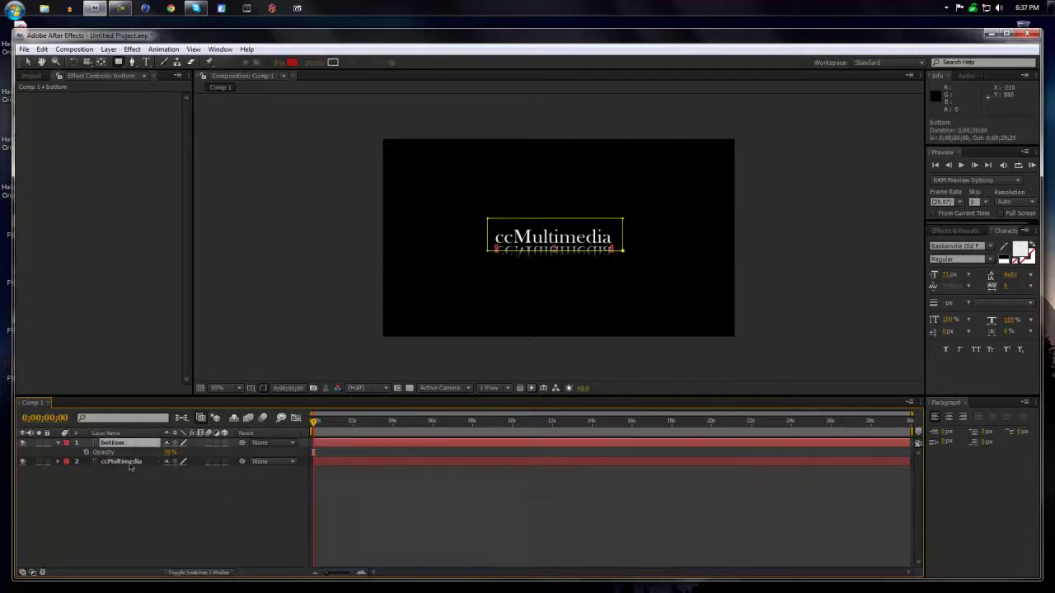
left_click(132, 463)
key("F2")
left_click(134, 445)
left_click(132, 463)
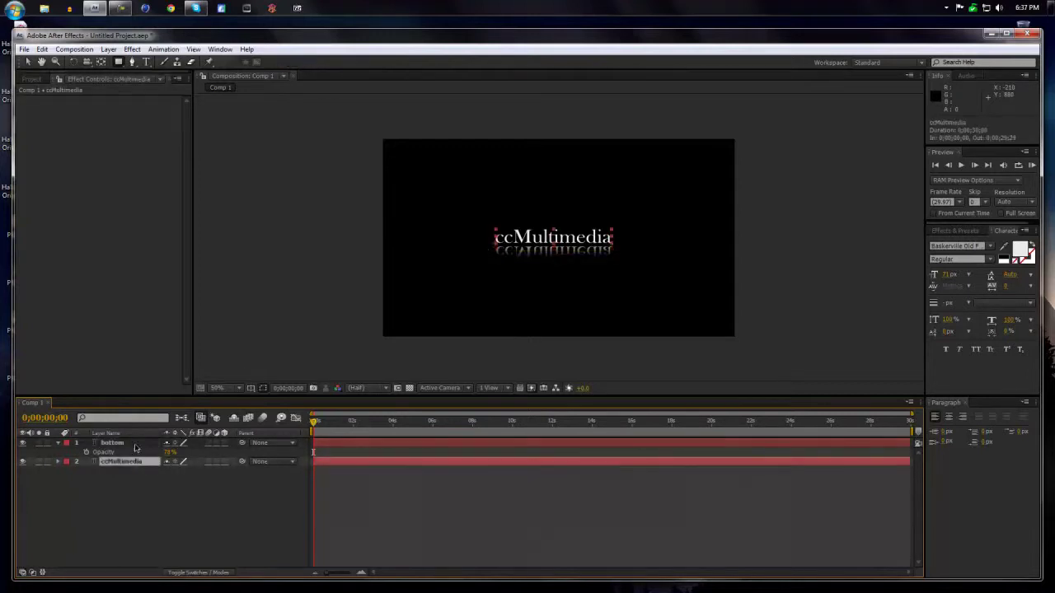
left_click(134, 445)
key("F2")
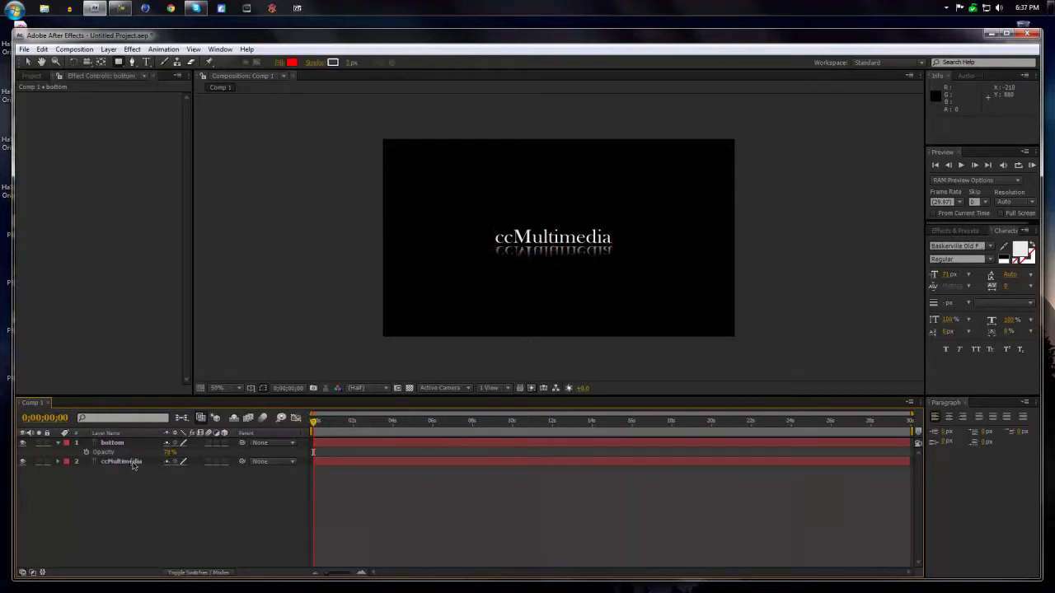
left_click(132, 463)
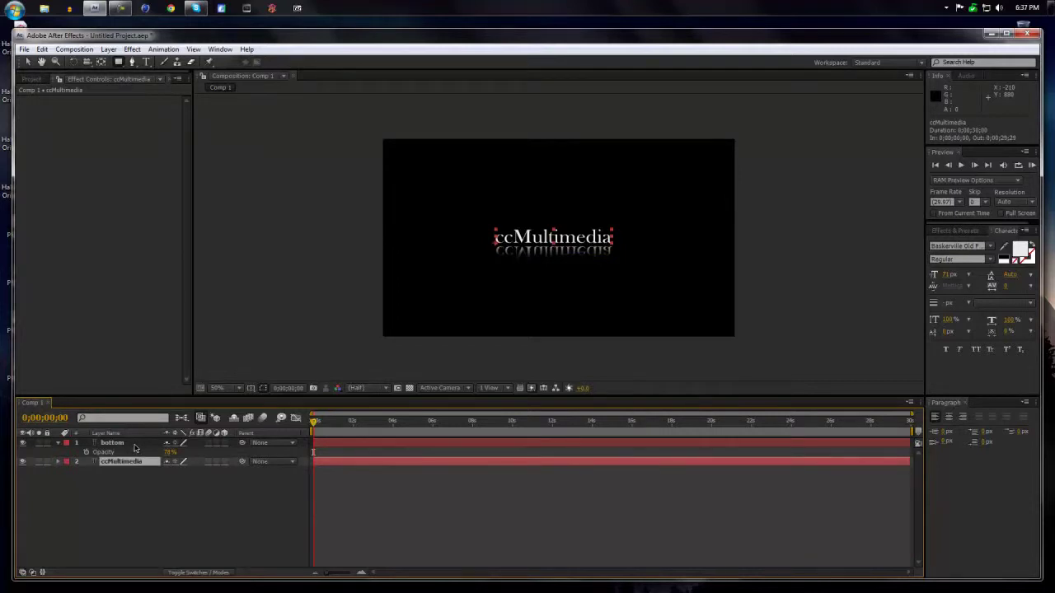
left_click(134, 446, "ctrl")
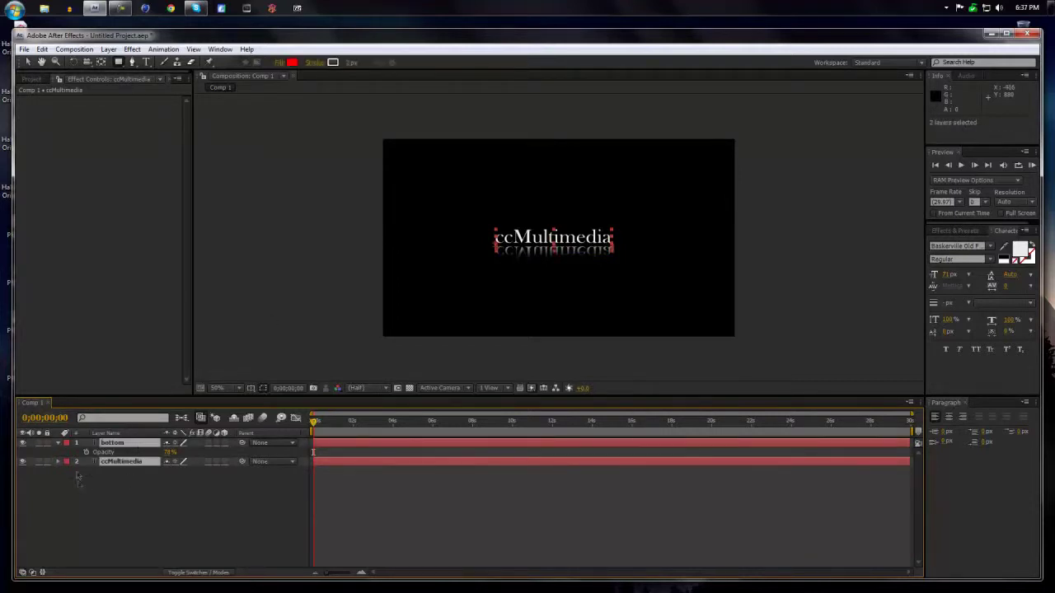
left_click(108, 48)
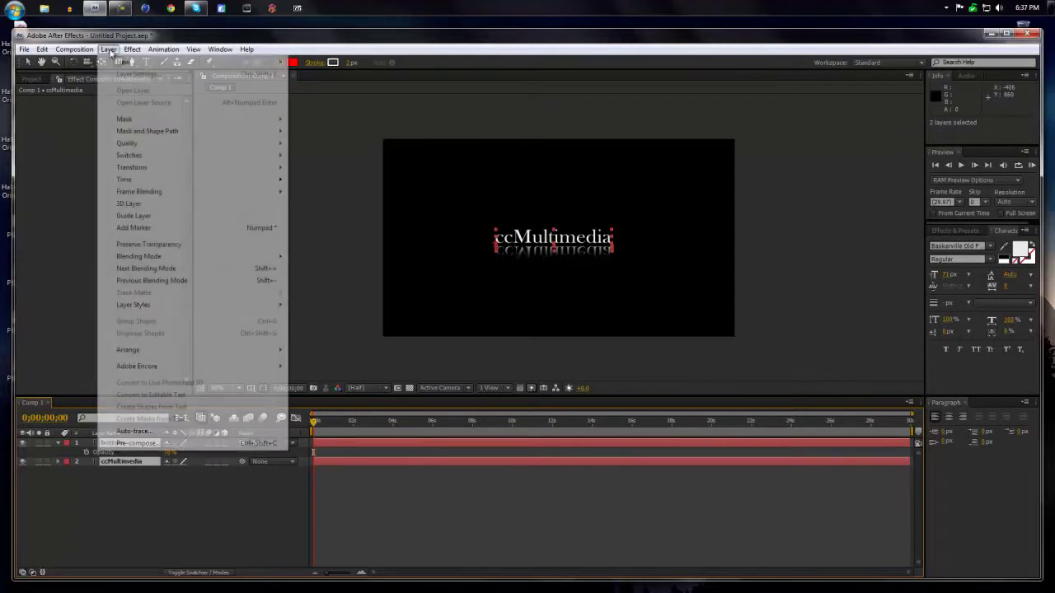
left_click(137, 444)
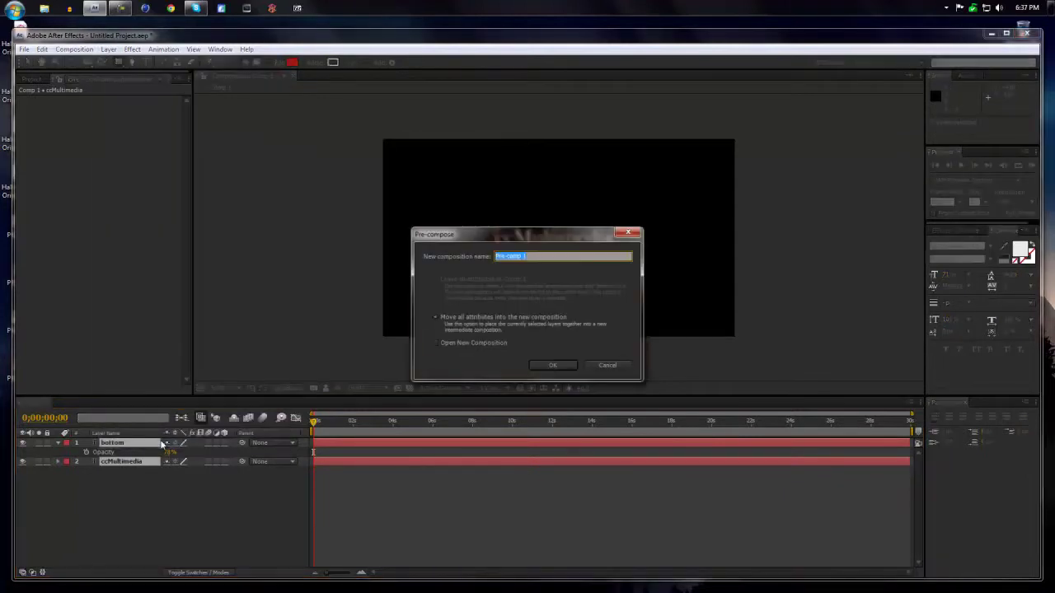
left_click(546, 364)
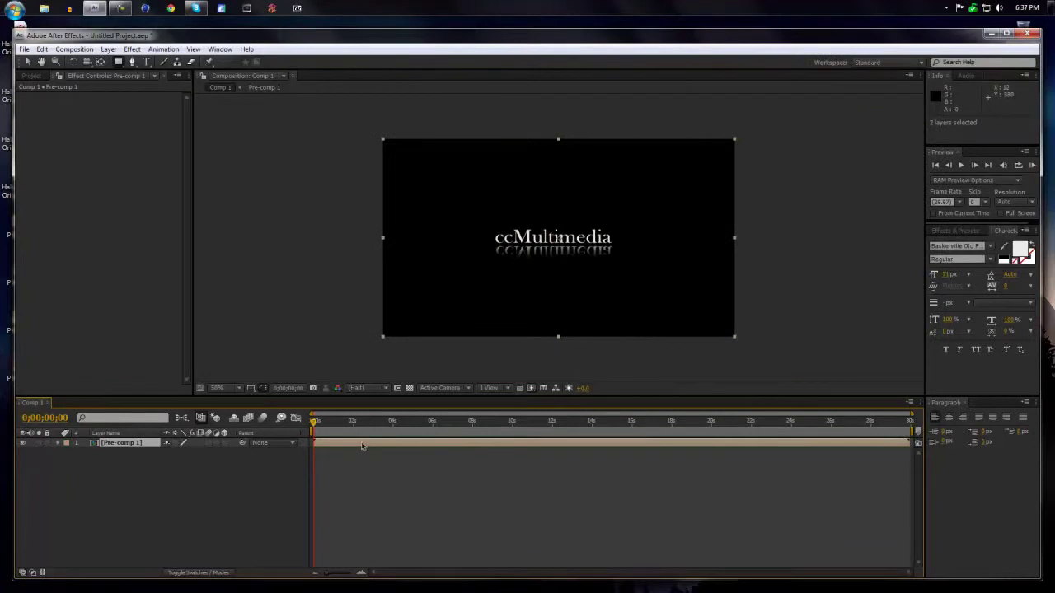
- Undo an accidental mask on Pre-comp 1, then delete the precomposed layer
left_click_drag(518, 244, 544, 245)
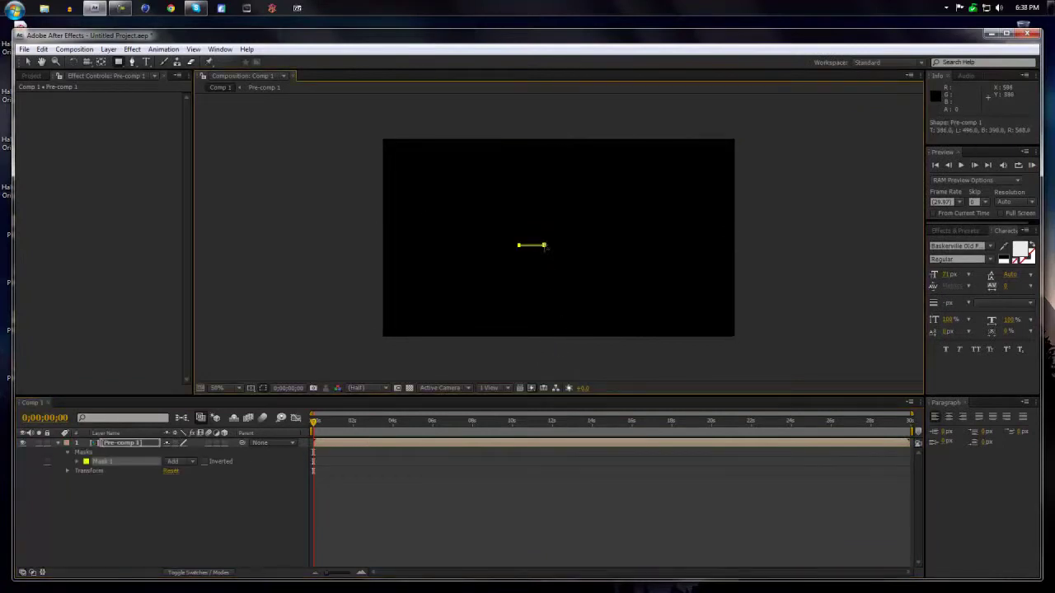
key("ctrl+z")
mouse_move(574, 264)
left_mouse_down()
mouse_move(574, 239)
mouse_move(568, 298)
mouse_move(568, 252)
mouse_move(572, 262)
left_mouse_up()
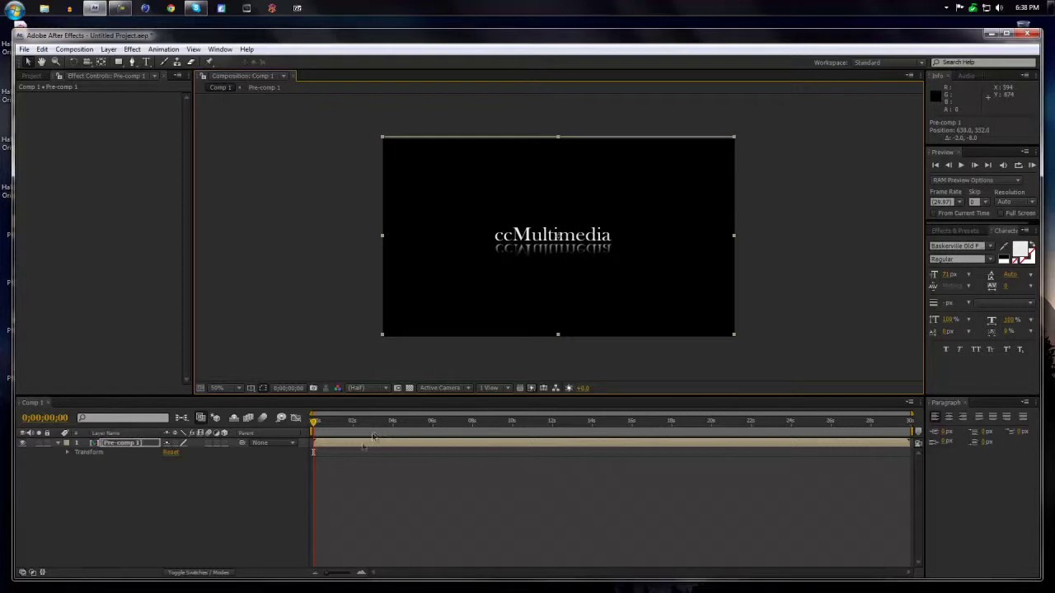
key("Delete")
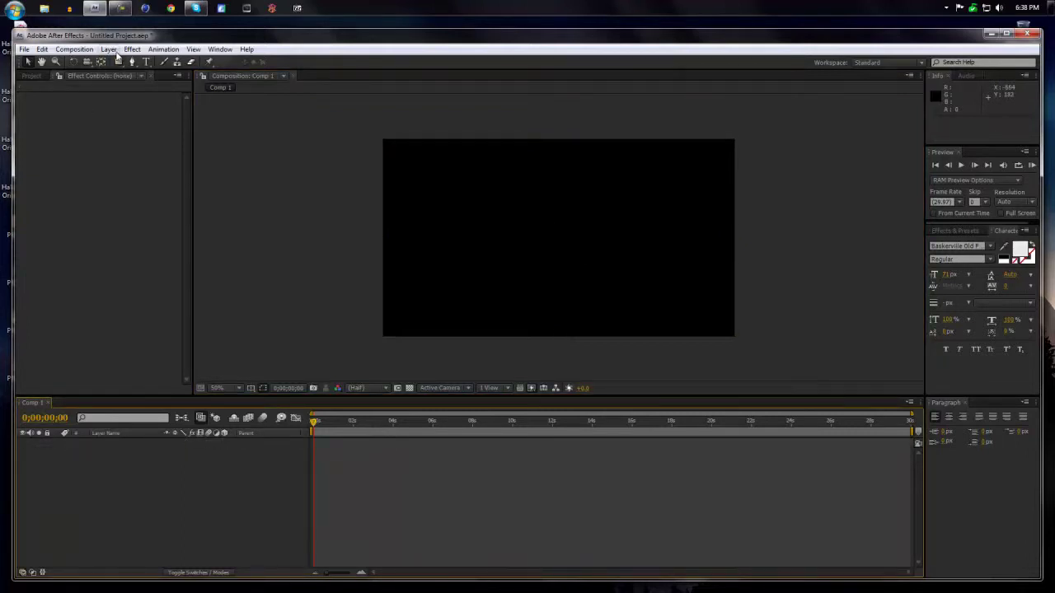
- Type a new 'ccMultimedia' text layer in the middle of the empty comp and select it
left_click(131, 49)
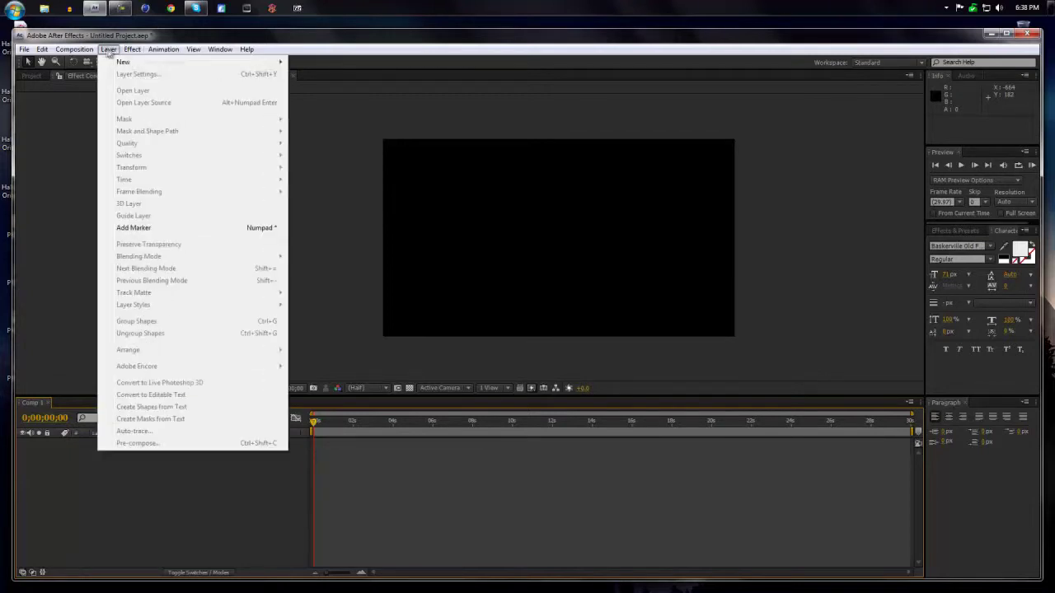
mouse_move(74, 50)
left_click(51, 132)
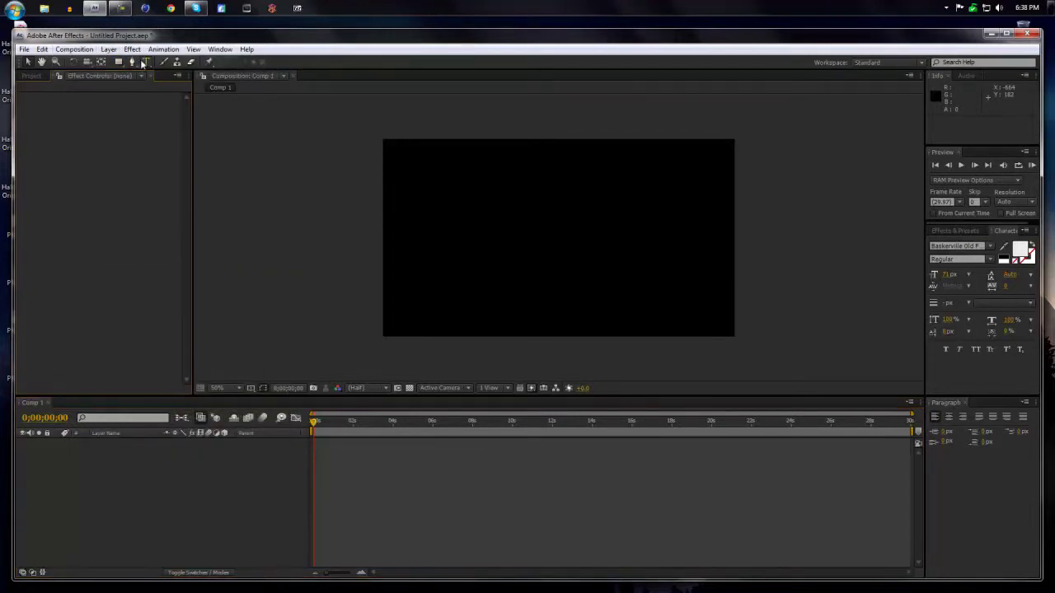
left_click(499, 230)
type("ccMultimedia")
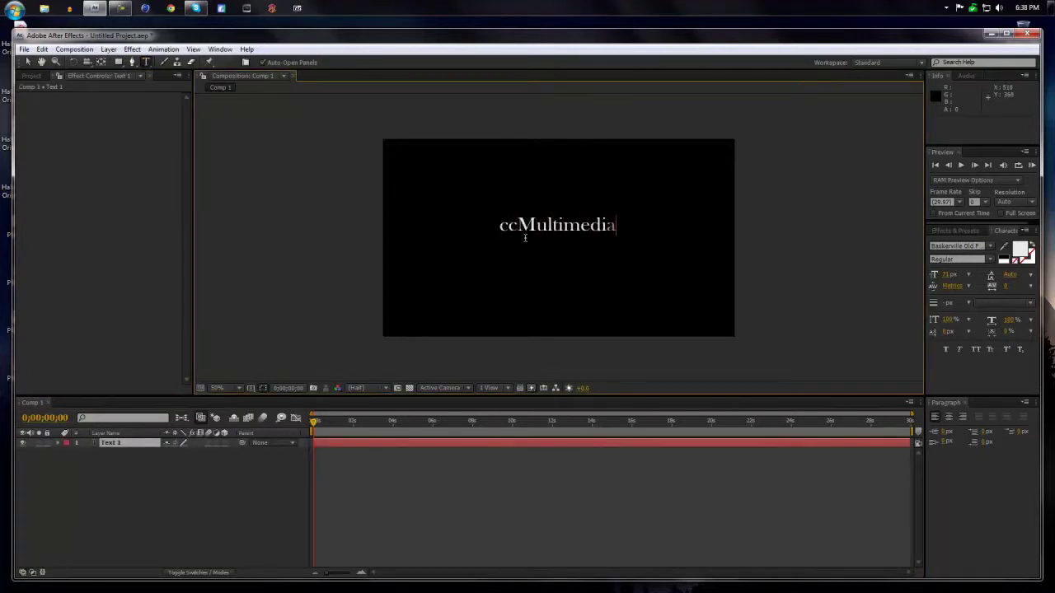
key("KP_Enter")
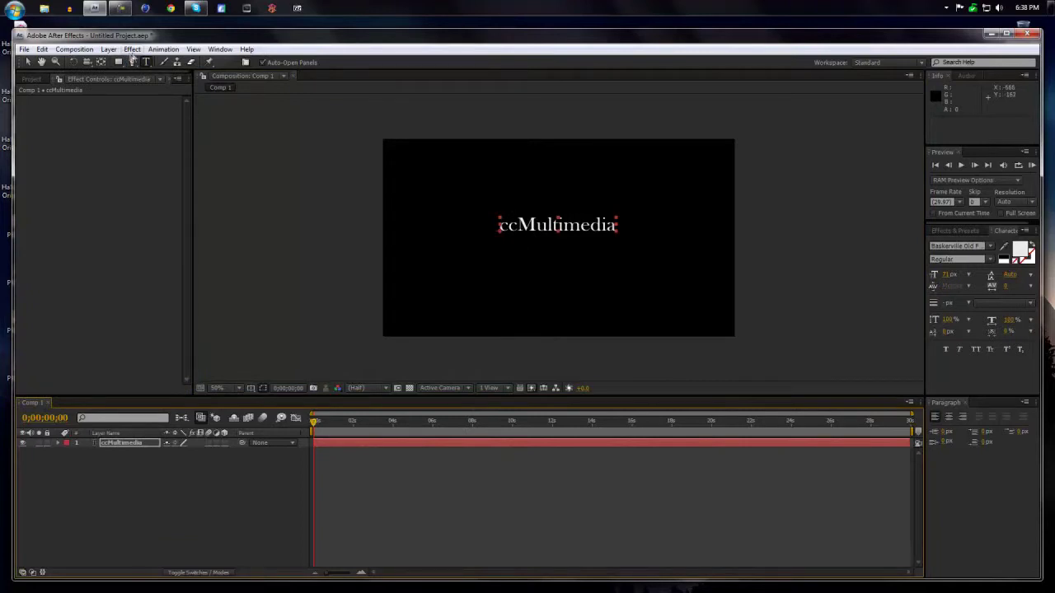
left_click(149, 446)
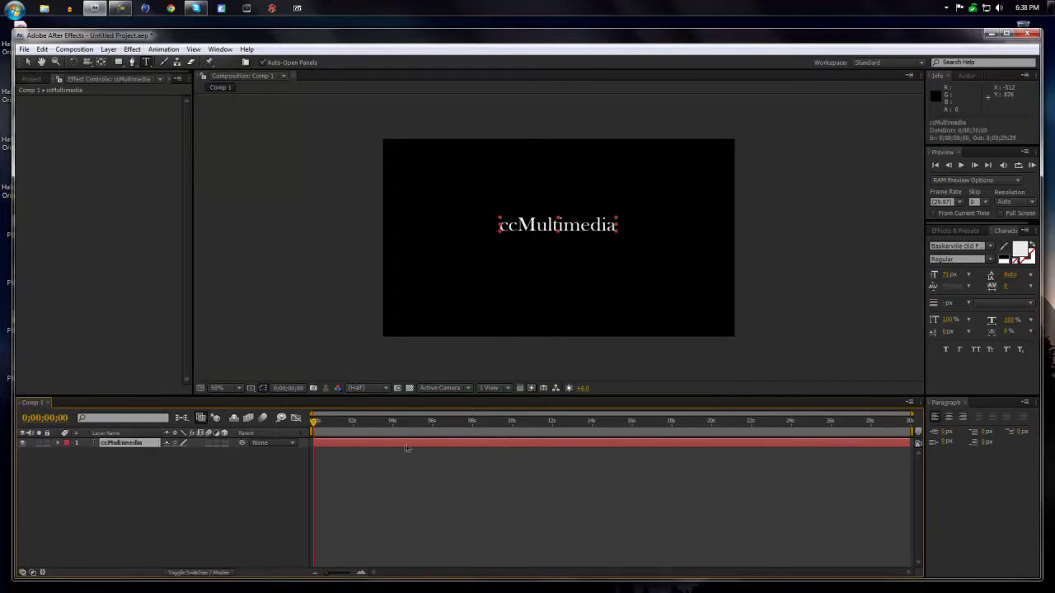
left_click(132, 49)
- Apply Video Copilot VC Reflect to ccMultimedia with its floor position just below the text
mouse_move(169, 398)
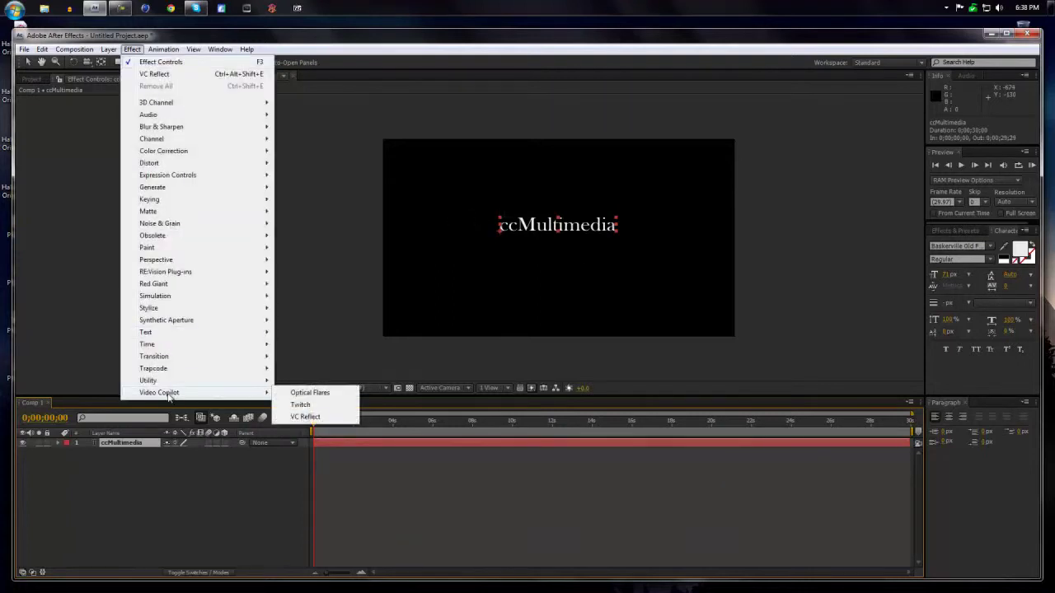
left_click(305, 417)
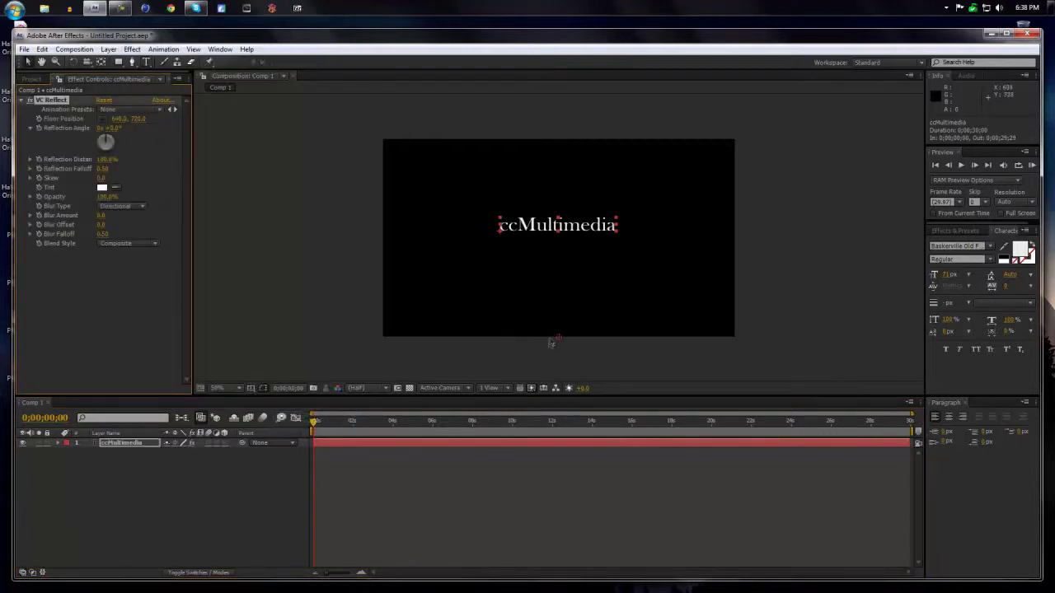
left_click(102, 119)
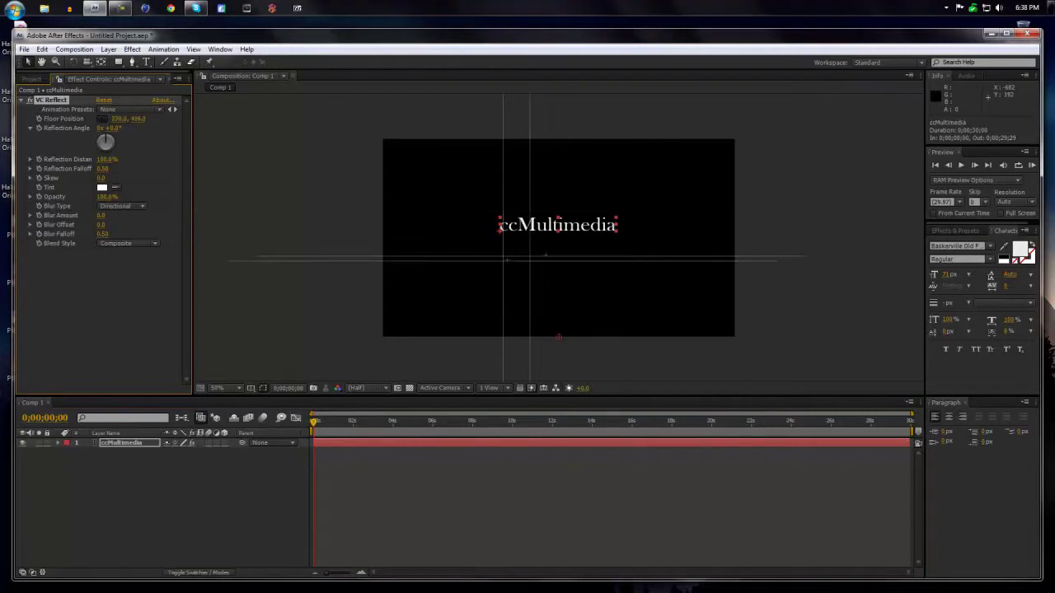
left_click(557, 244)
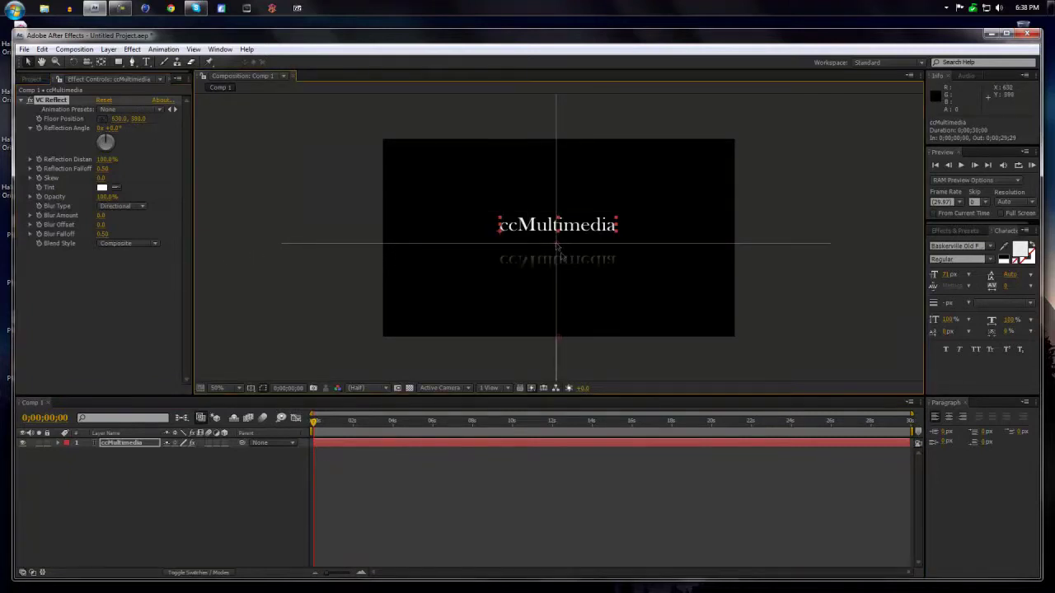
left_click(459, 504)
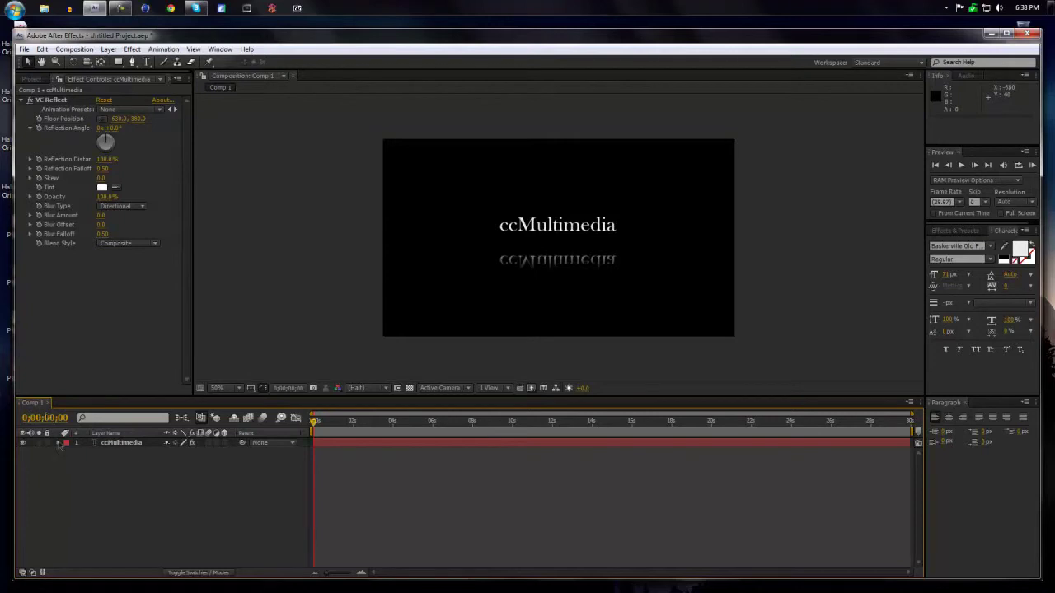
left_click(317, 448)
mouse_move(536, 232)
left_mouse_down()
mouse_move(494, 238)
mouse_move(597, 230)
mouse_move(563, 244)
mouse_move(551, 229)
mouse_move(449, 198)
mouse_move(610, 233)
mouse_move(626, 200)
mouse_move(527, 198)
mouse_move(508, 218)
mouse_move(553, 229)
mouse_move(547, 240)
left_mouse_up()
- Deselect the text to check ccMultimedia sits near centre with its reflection directly beneath
left_click(561, 346)
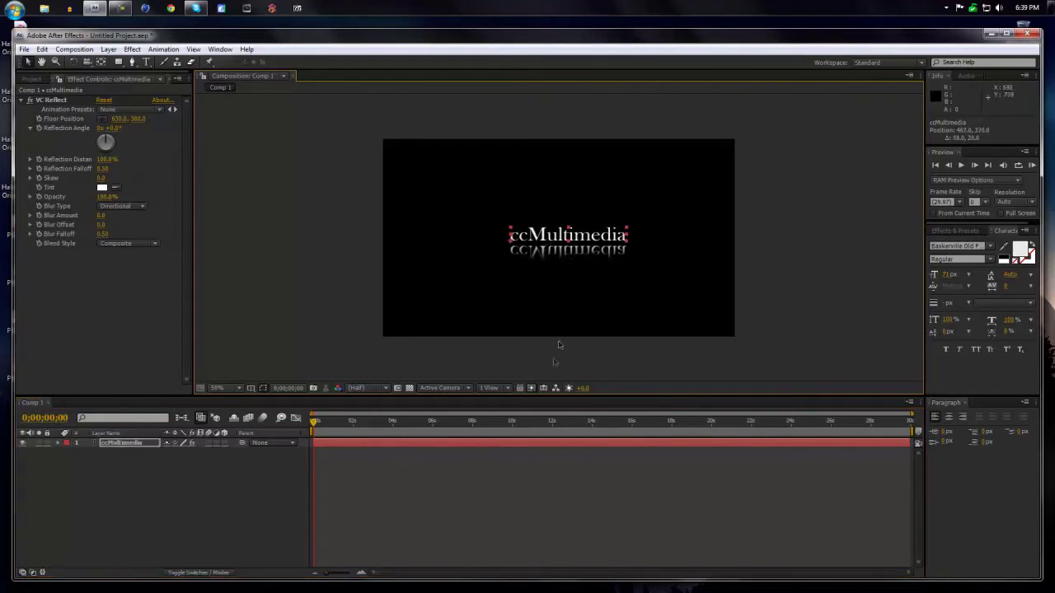